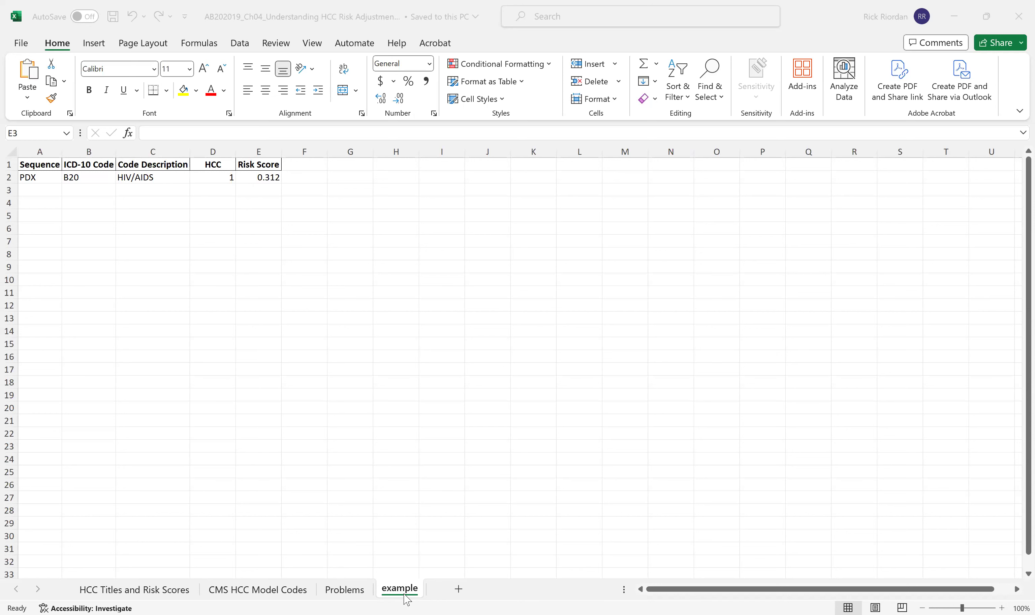
Switch to the Problems sheet
click(342, 590)
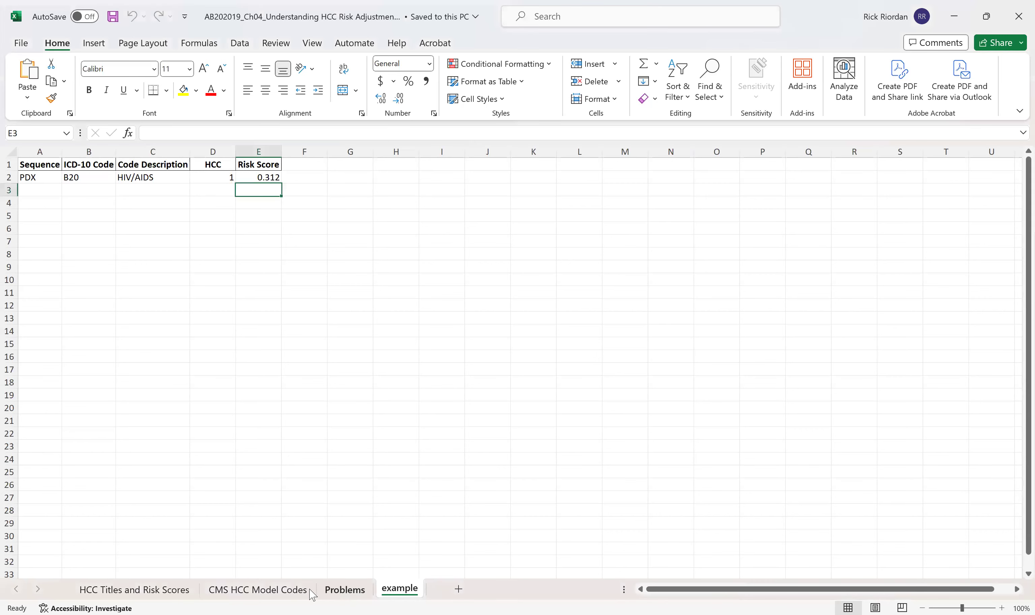
click(271, 590)
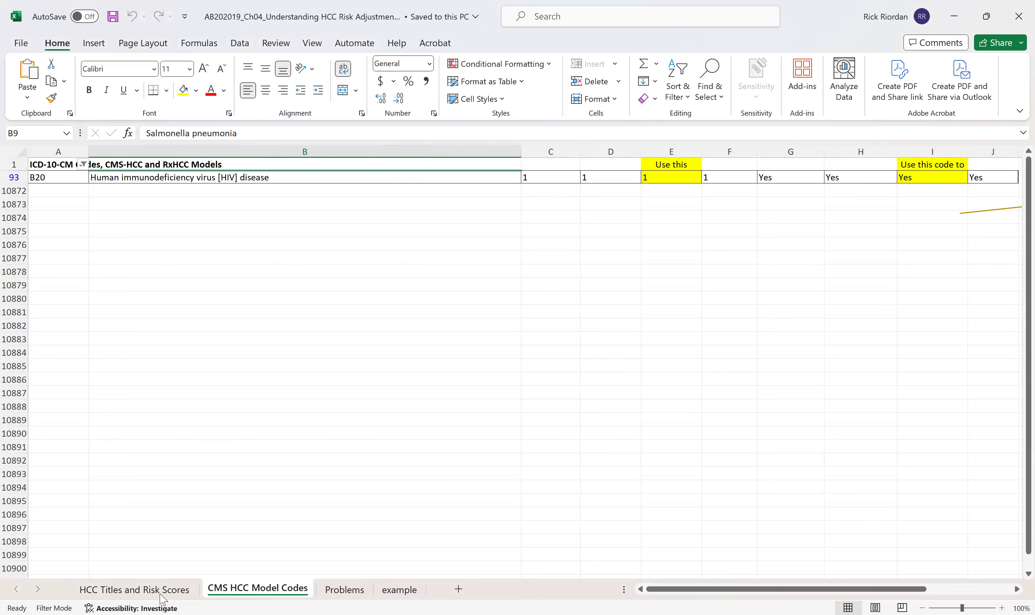
click(138, 589)
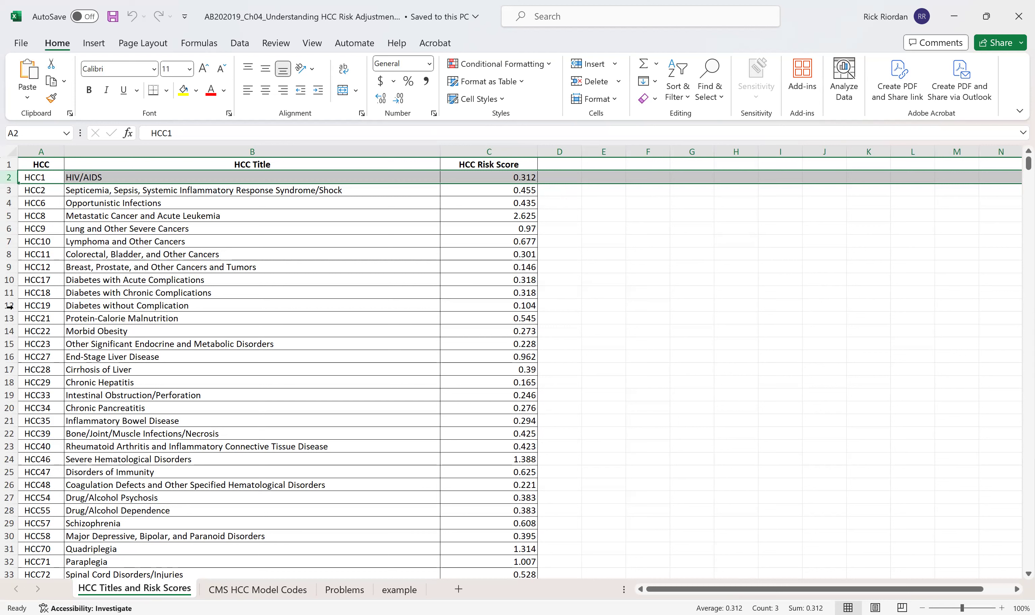
click(281, 594)
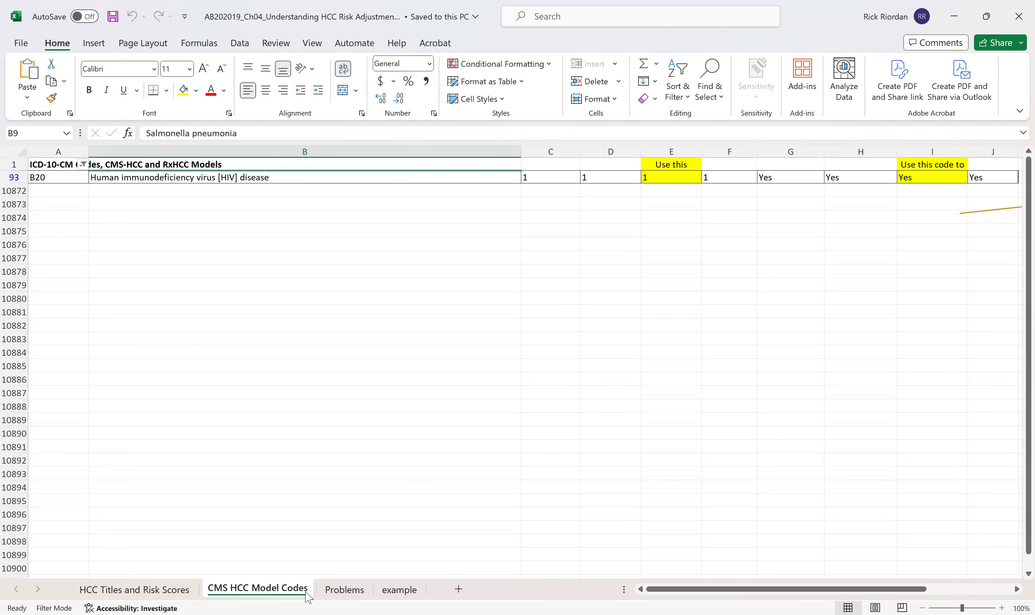
Clear the Diagnosis filter so every ICD-10 code lists again, starting at A0103 Typhoid pneumonia
click(83, 164)
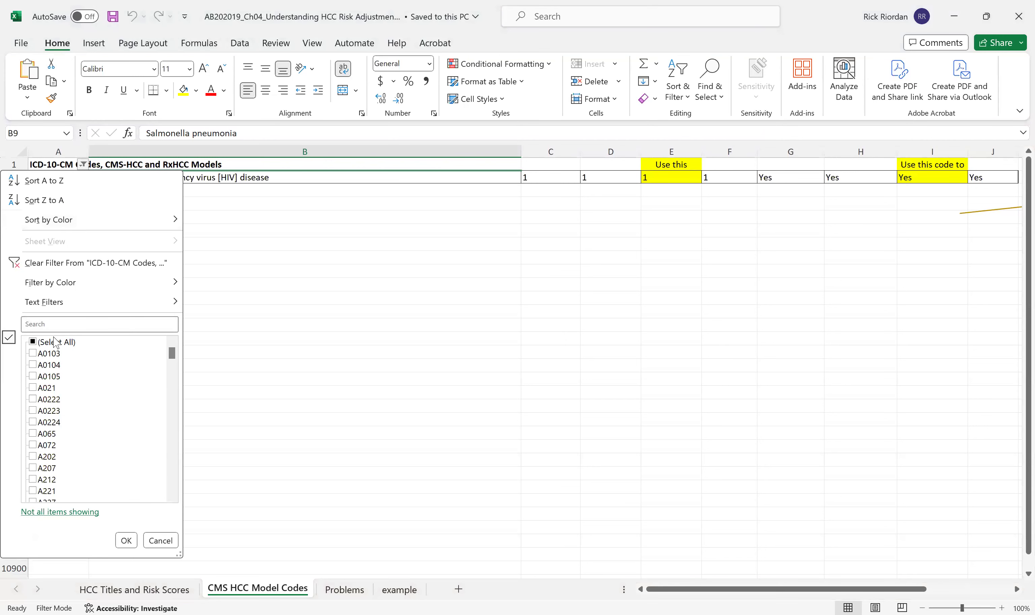
click(57, 343)
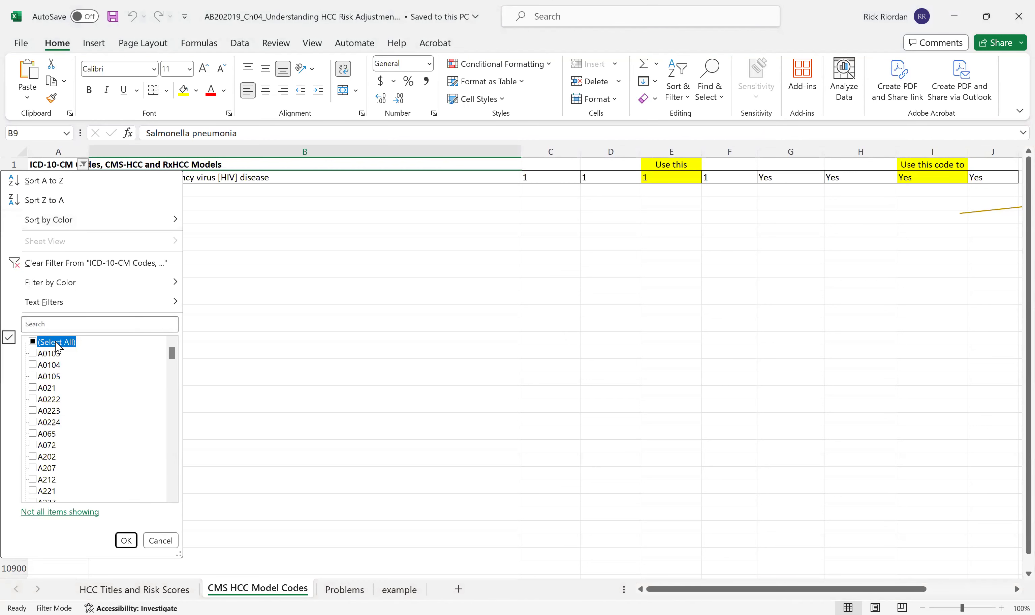
click(35, 344)
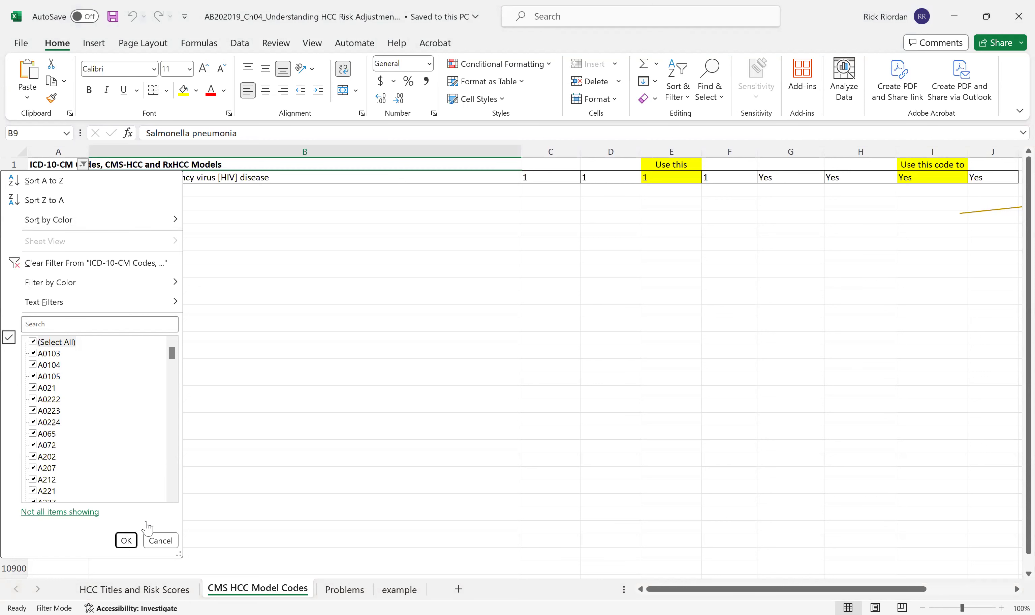
key(space)
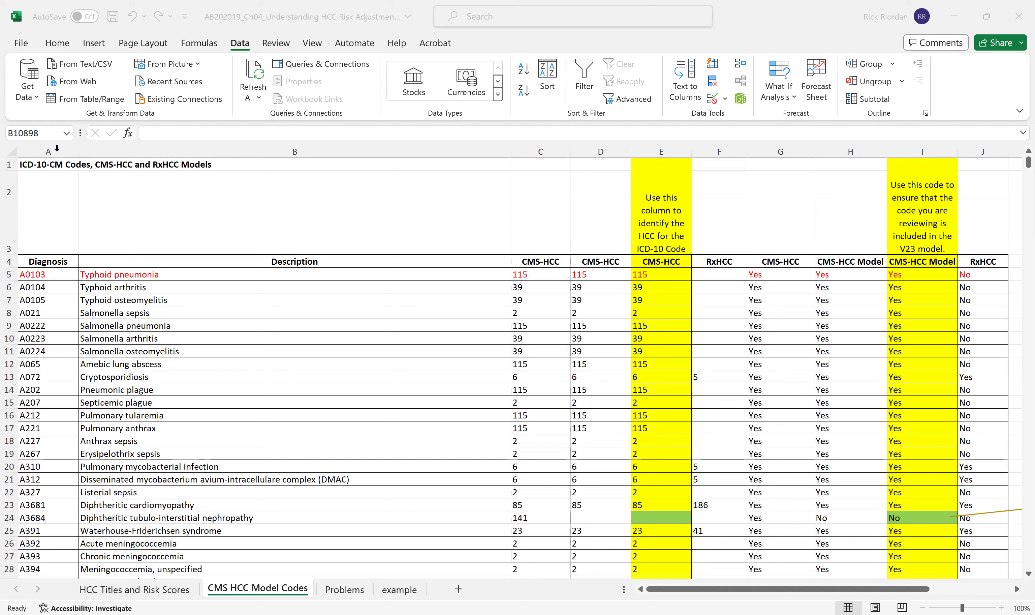
Select the whole Diagnosis column A and turn on filtering for it
click(567, 61)
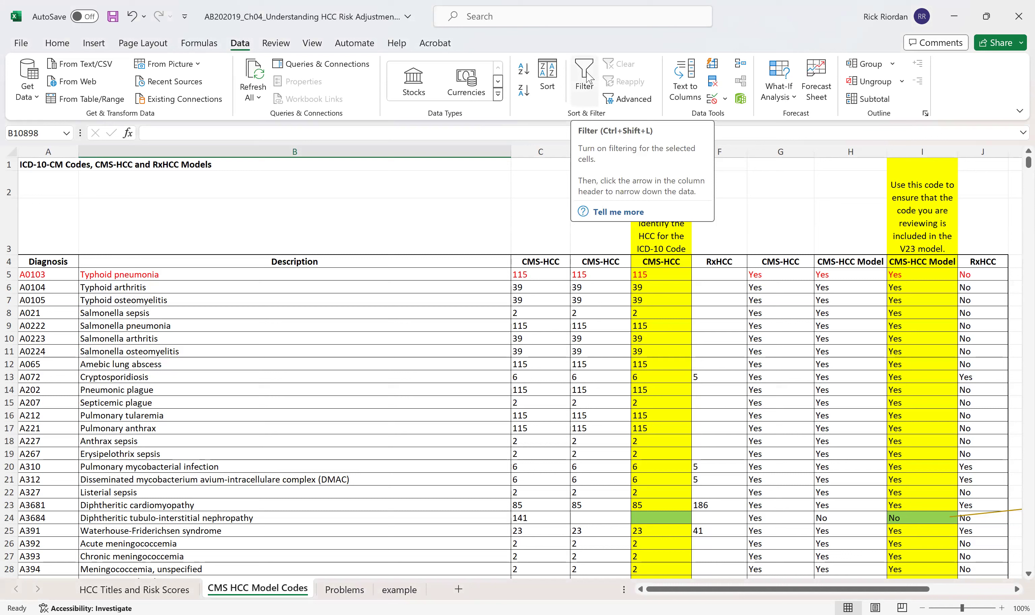
click(584, 78)
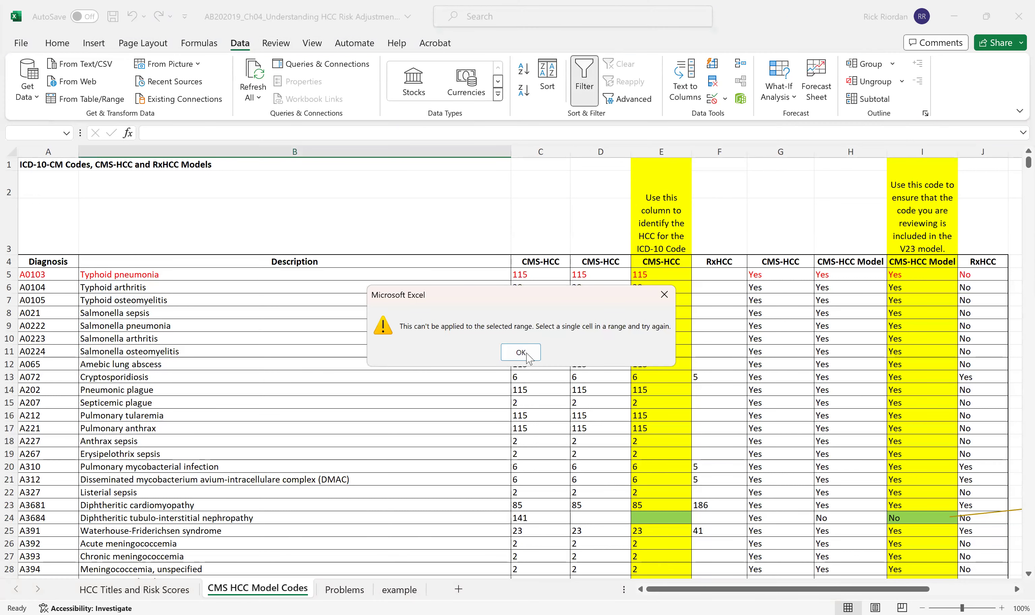
click(527, 357)
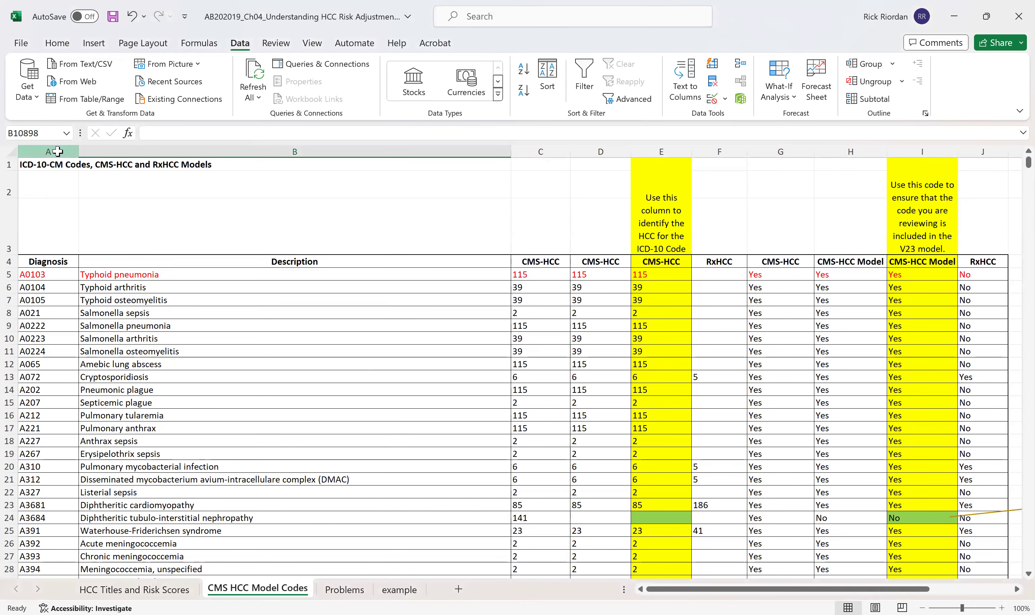
click(57, 151)
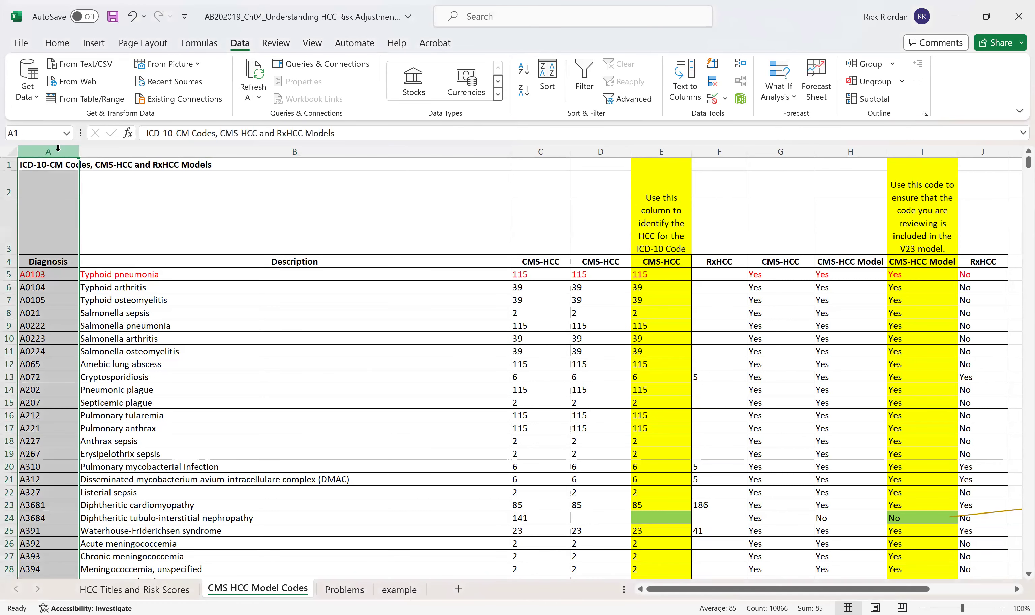
click(582, 75)
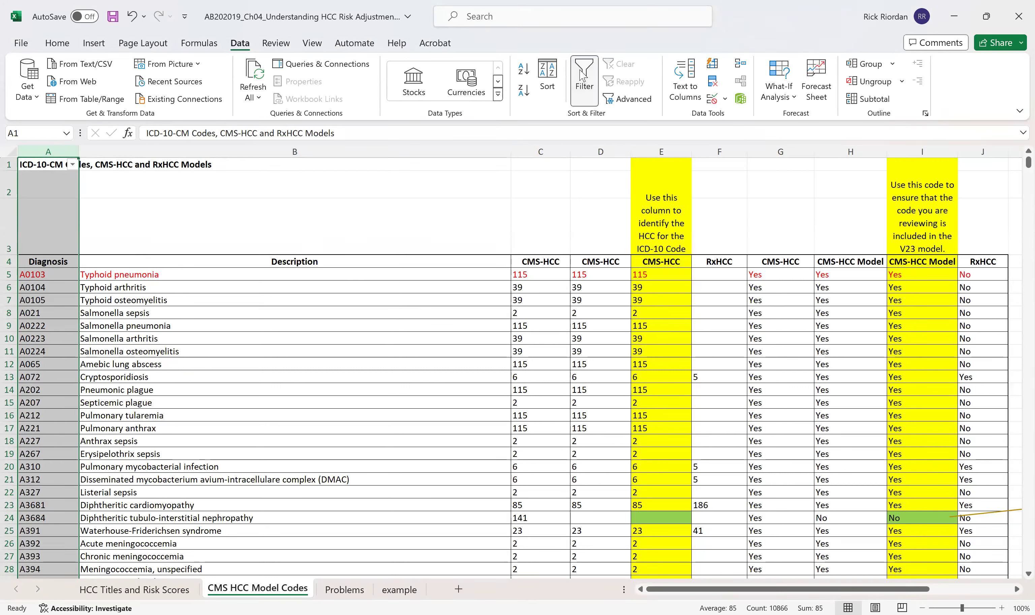
Filter the Diagnosis column down to the B20 HIV disease row, 1 of 10870 records
click(73, 164)
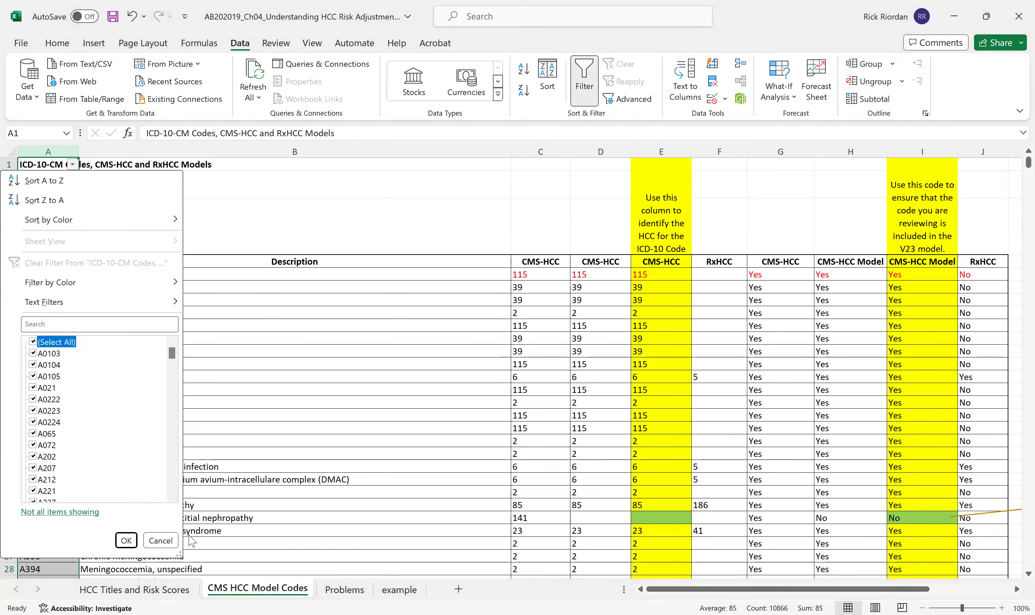
key(space)
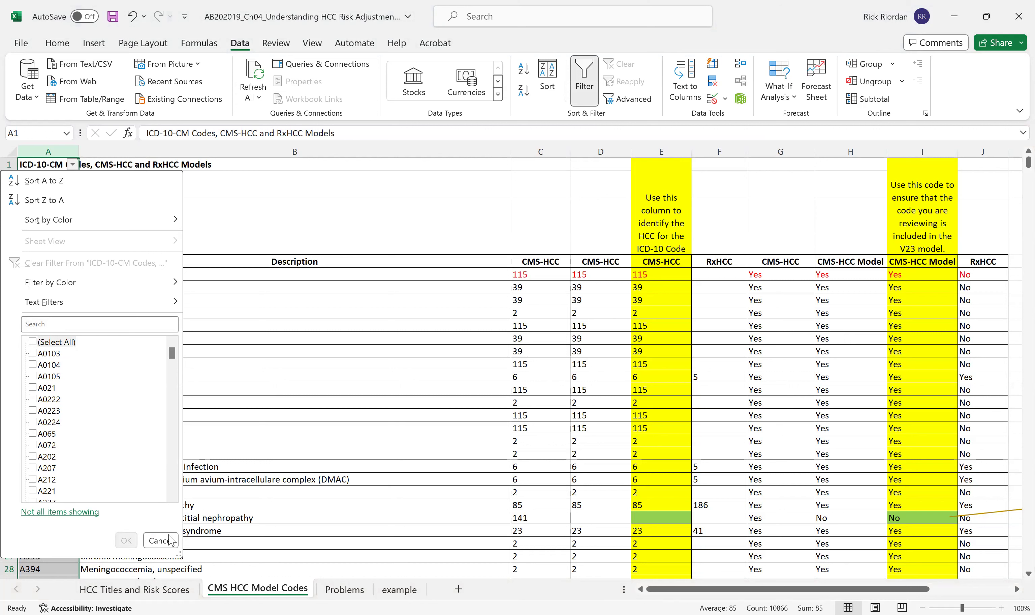
key(space)
click(60, 179)
click(73, 164)
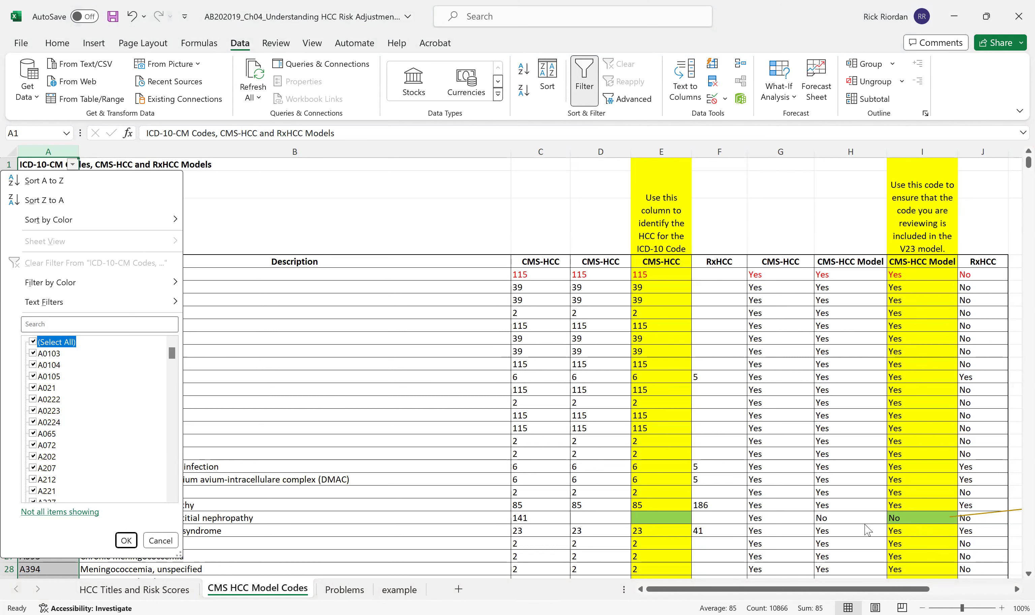
click(868, 530)
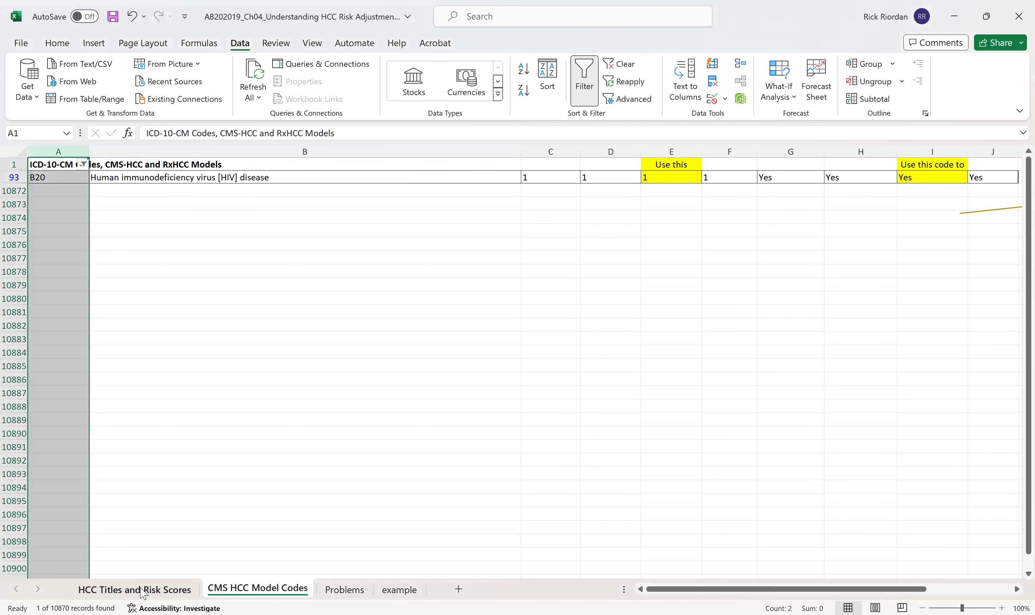
Look over HCC Titles and Risk Scores, then show the example sheet's B20 HIV/AIDS row
click(142, 590)
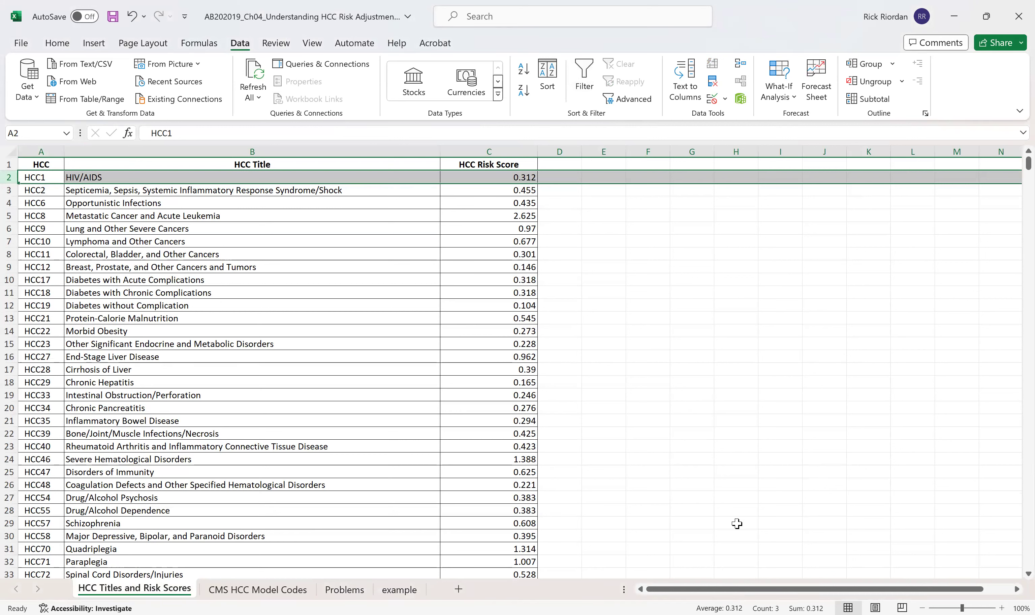
key(ctrl+2)
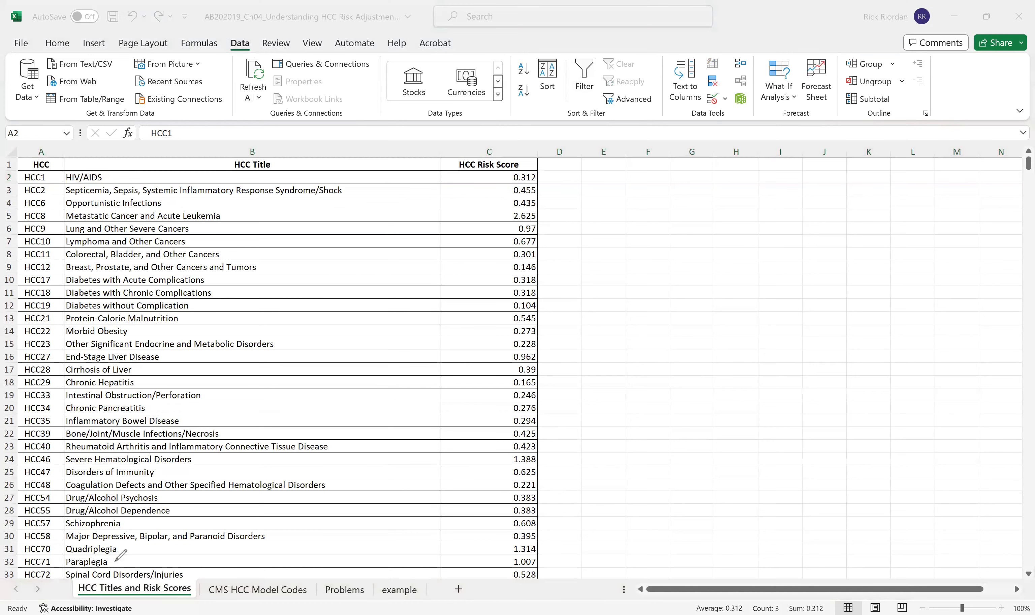
mouse_move(116, 560)
mouse_down()
mouse_move(209, 579)
mouse_move(63, 598)
mouse_up()
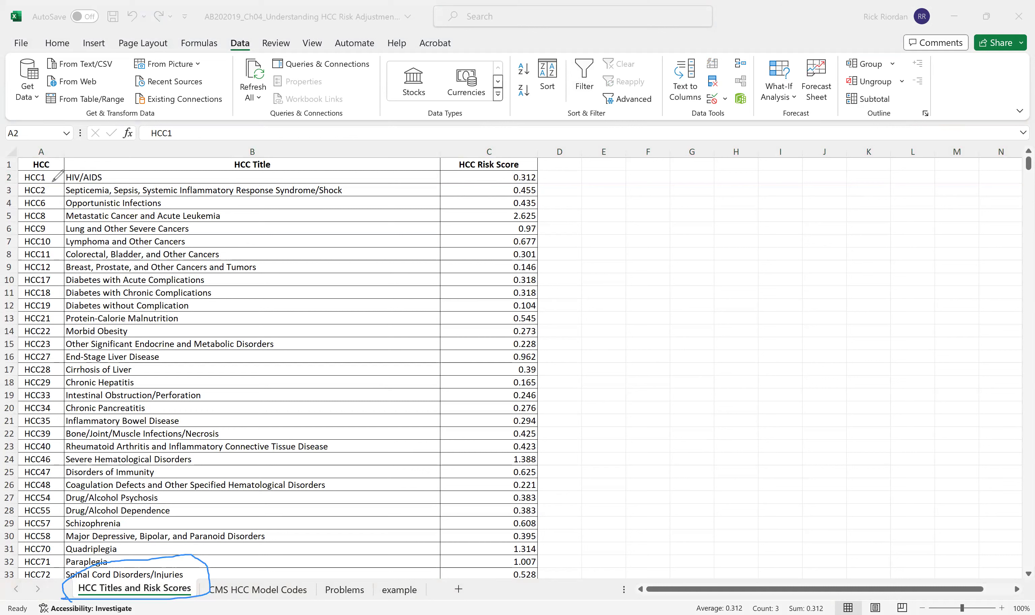
drag(48, 180, 150, 169)
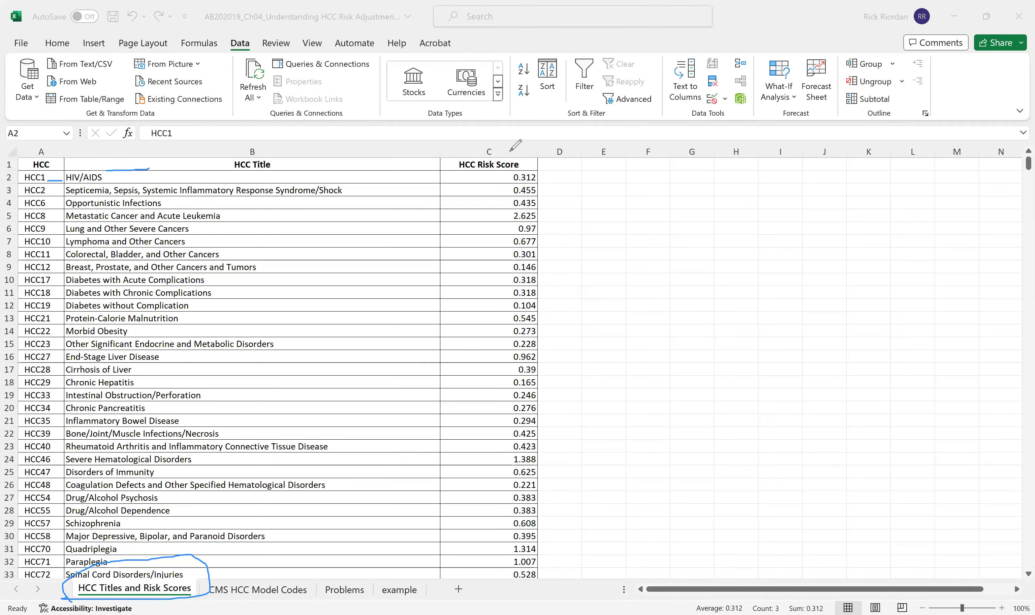
drag(482, 183, 522, 181)
key(ctrl+Page_Down)
key(ctrl+Page_Down)
key(ctrl+Page_Down)
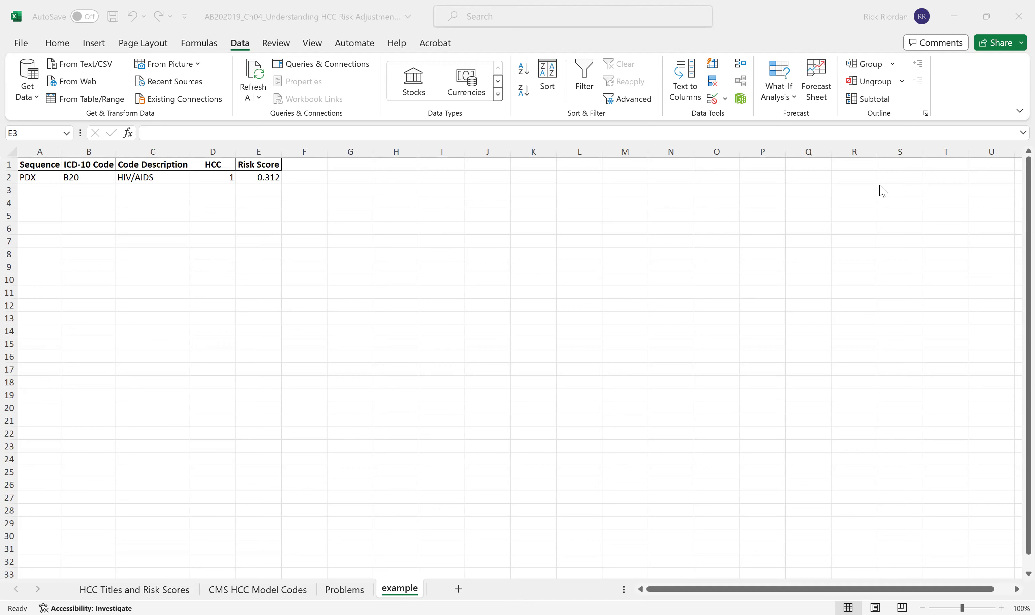
Review the Problems sheet's case 2 office visit, totalling 1.994 and answered Higher
key(ctrl+Page_Up)
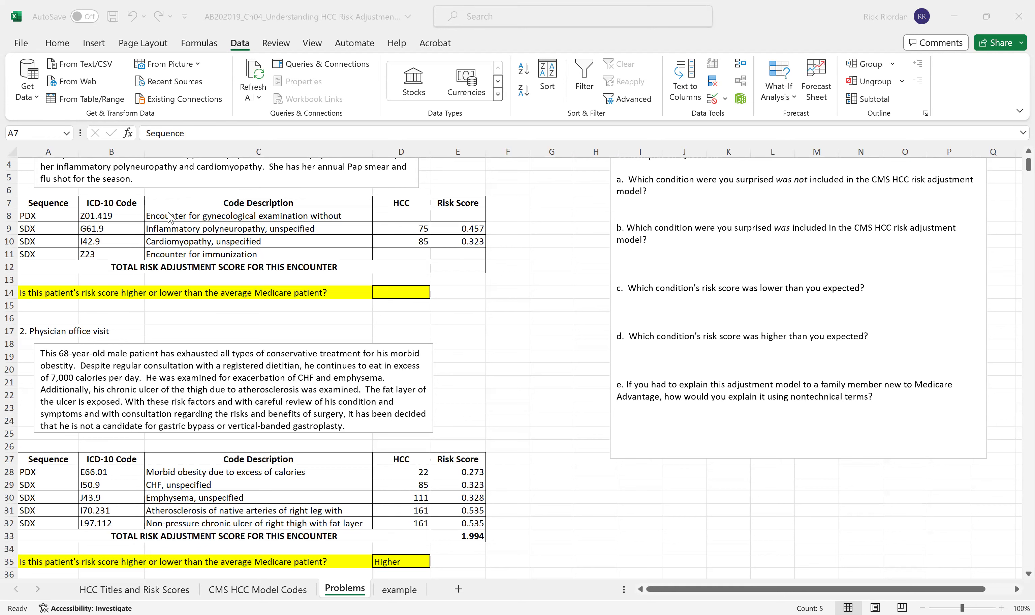
scroll(187, 265, up, 1)
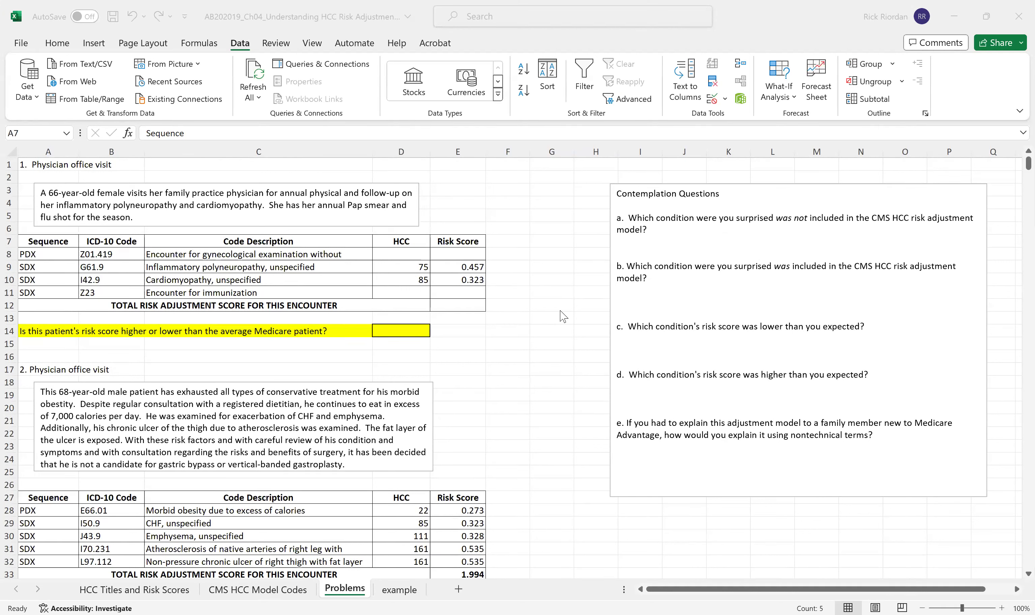
mouse_move(401, 268)
mouse_down()
mouse_move(457, 268)
mouse_move(438, 242)
mouse_up()
drag(370, 240, 382, 240)
scroll(341, 372, down, 5)
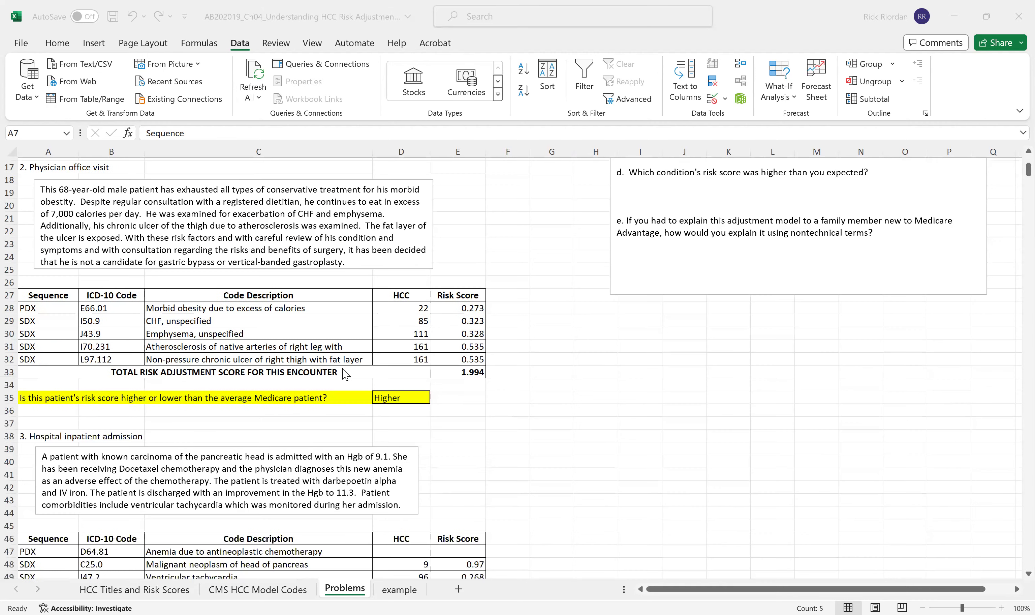
scroll(418, 336, down, 6)
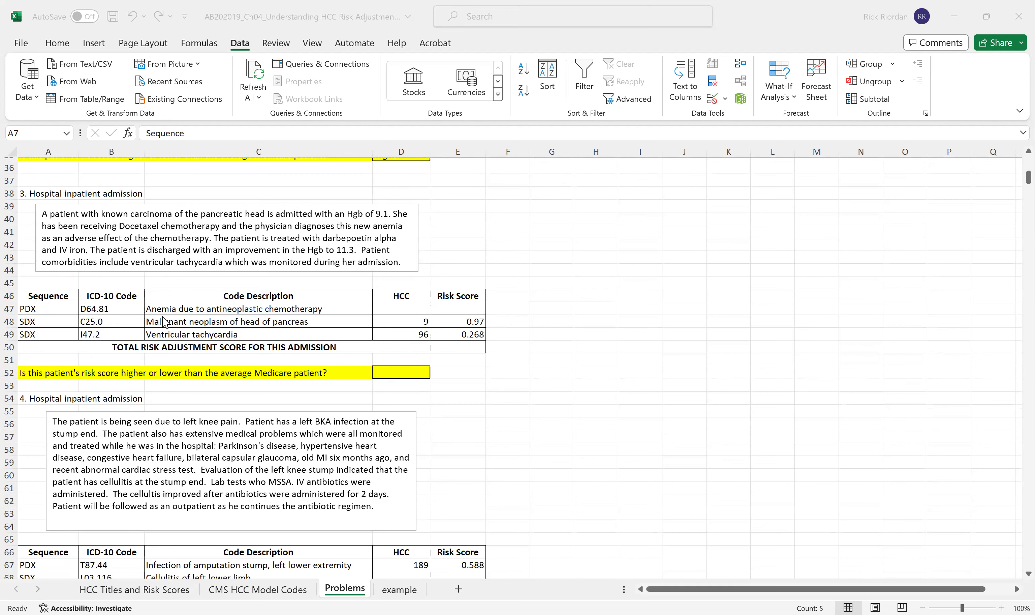
scroll(209, 340, down, 4)
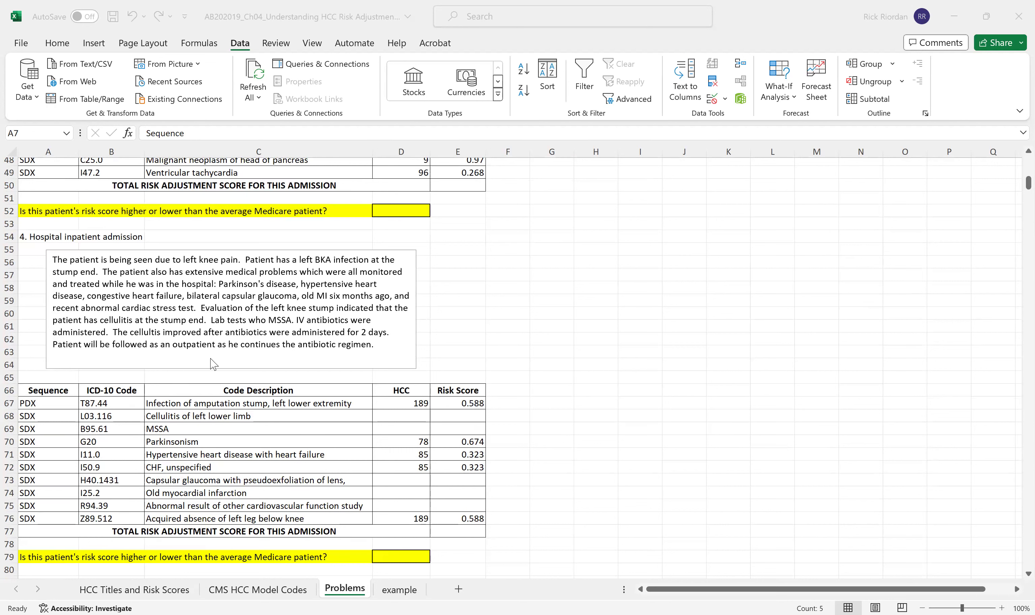
click(9, 416)
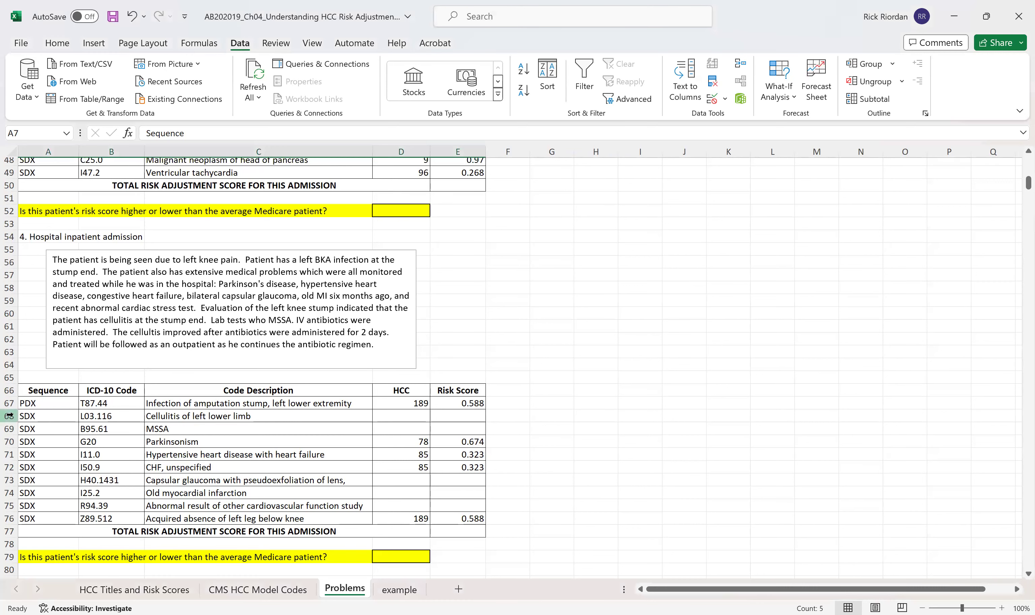
click(9, 415)
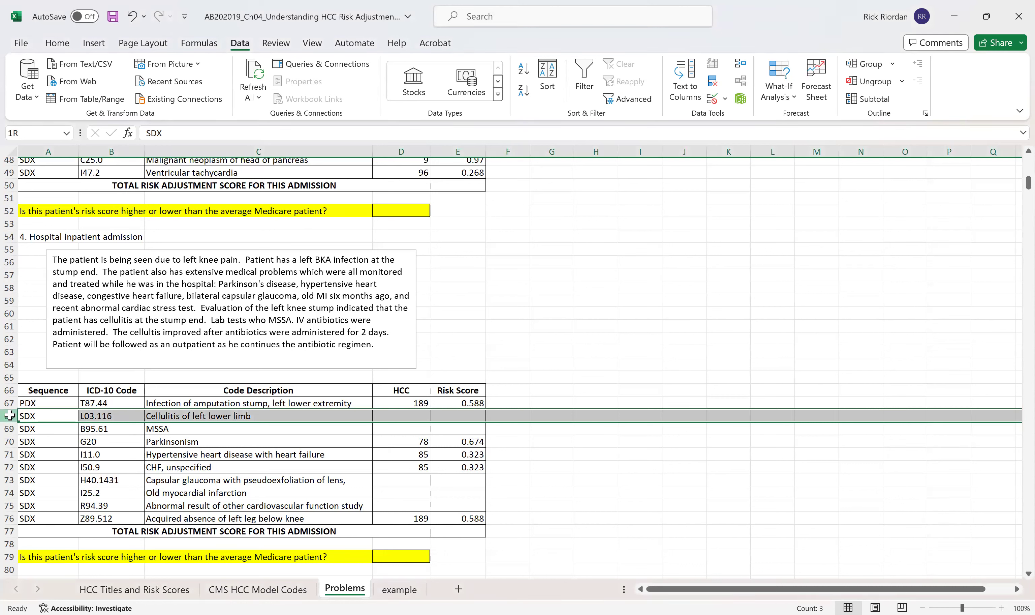
drag(9, 415, 18, 485)
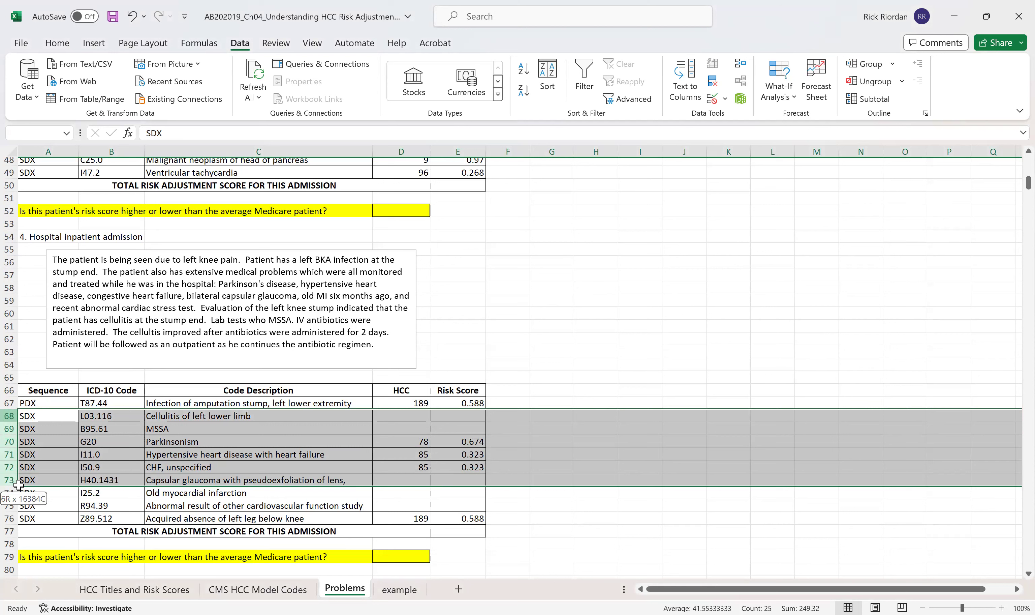
drag(19, 485, 35, 462)
click(550, 172)
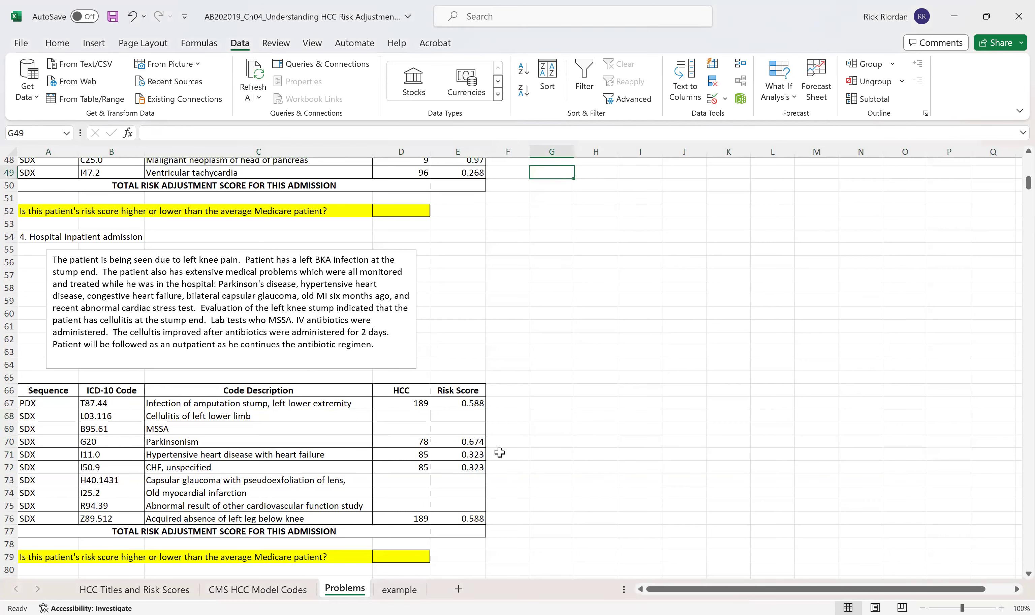
Return to case 1 on the Problems sheet and edit Contemplation Questions after question a
scroll(547, 448, up, 3)
scroll(789, 327, up, 10)
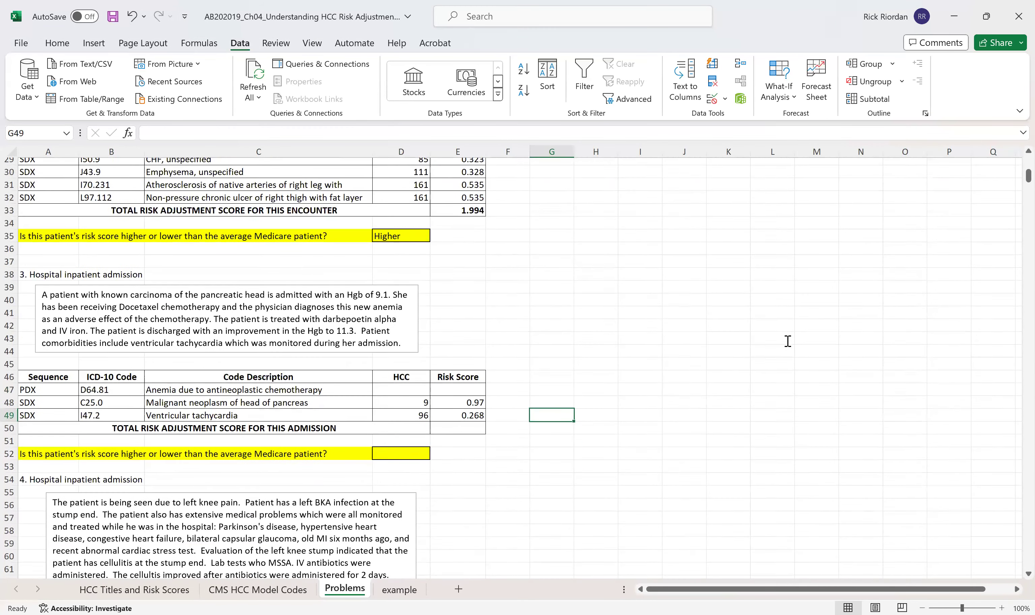
scroll(781, 337, up, 3)
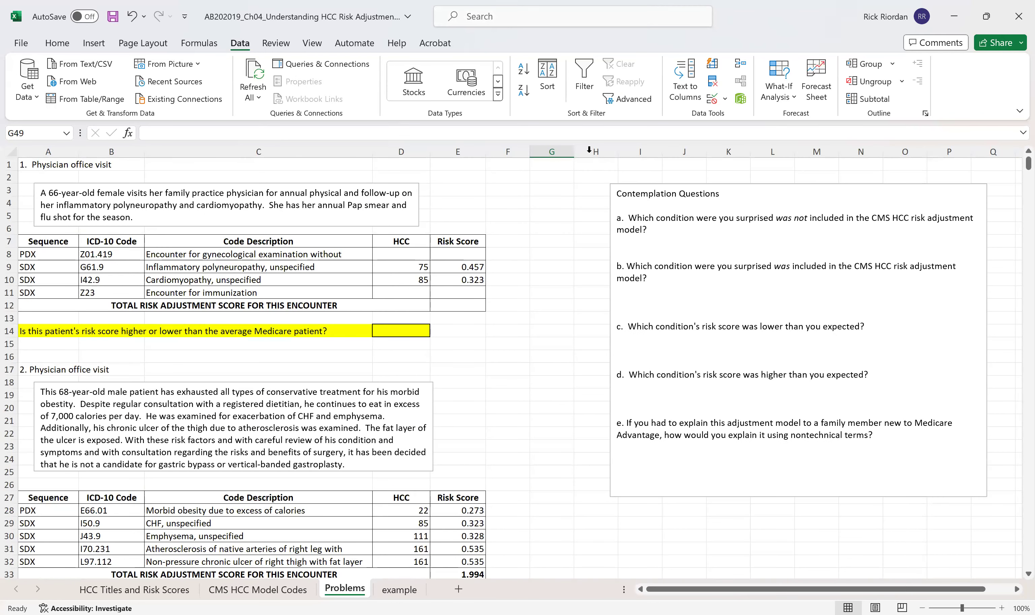
click(675, 230)
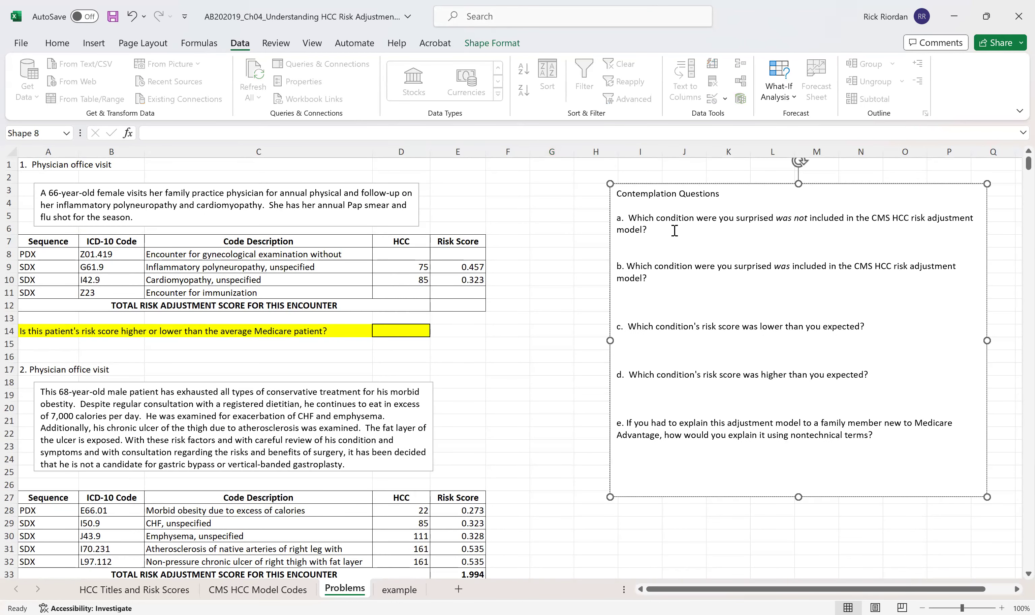